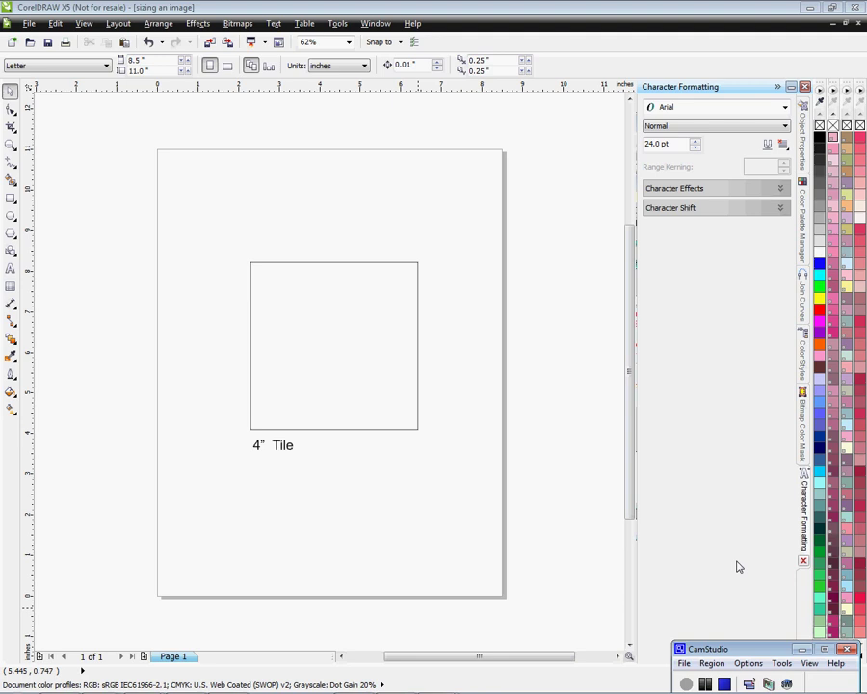
Step: Bring the drawing window to the front, then select and deselect the empty tile square
{"action": "left_click", "coordinate": [365, 392]}
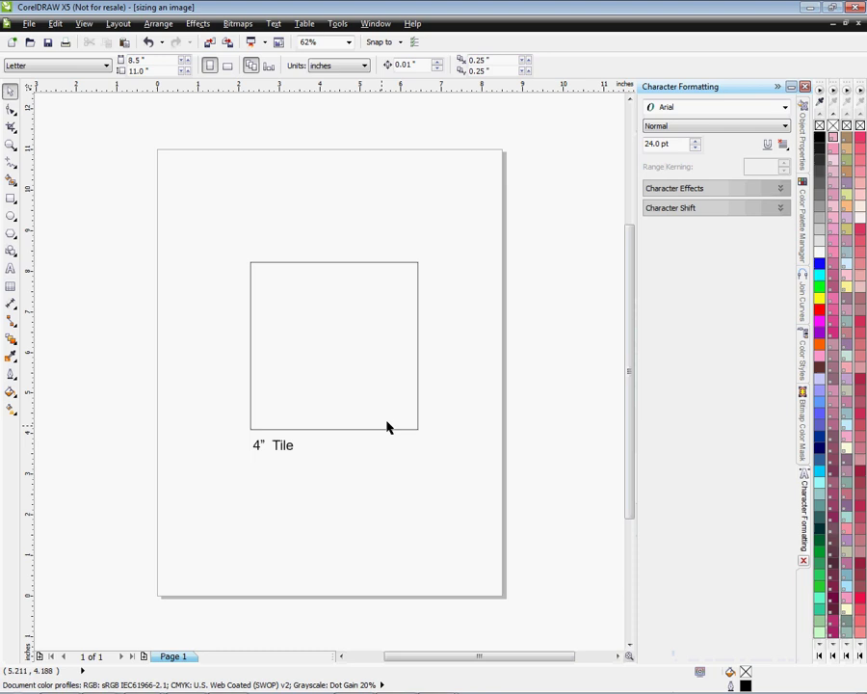
{"action": "left_click", "coordinate": [390, 376]}
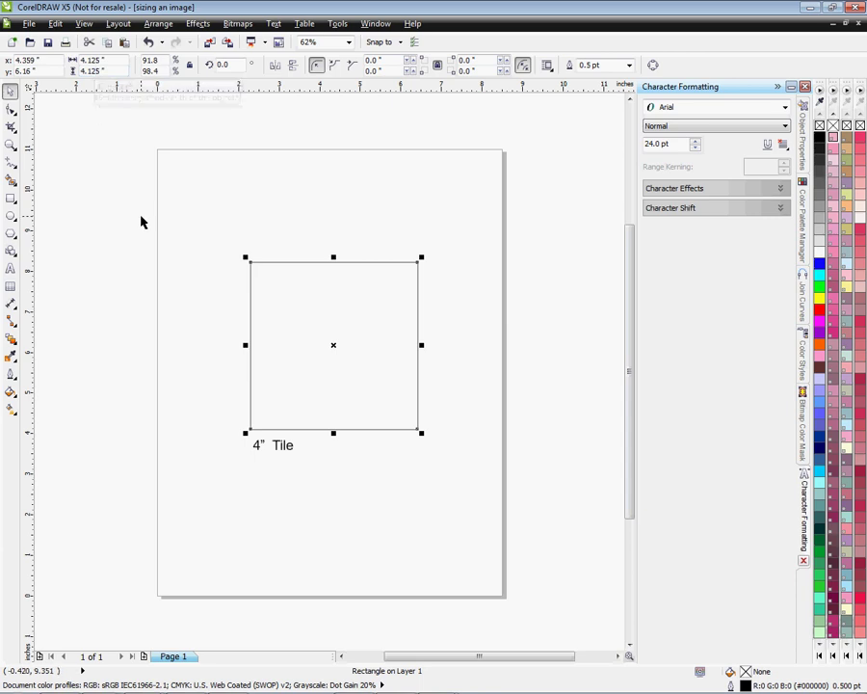
{"action": "left_click", "coordinate": [138, 271]}
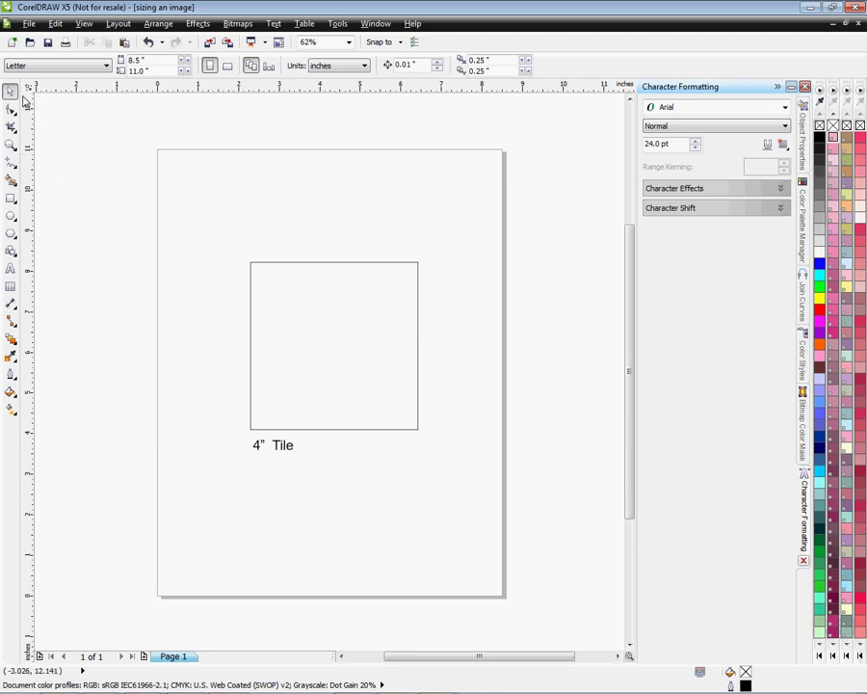
Step: Import the yellow flower photo dsc00927.jpg from the sea life images folder with the default sRGB profile
{"action": "left_click", "coordinate": [29, 23]}
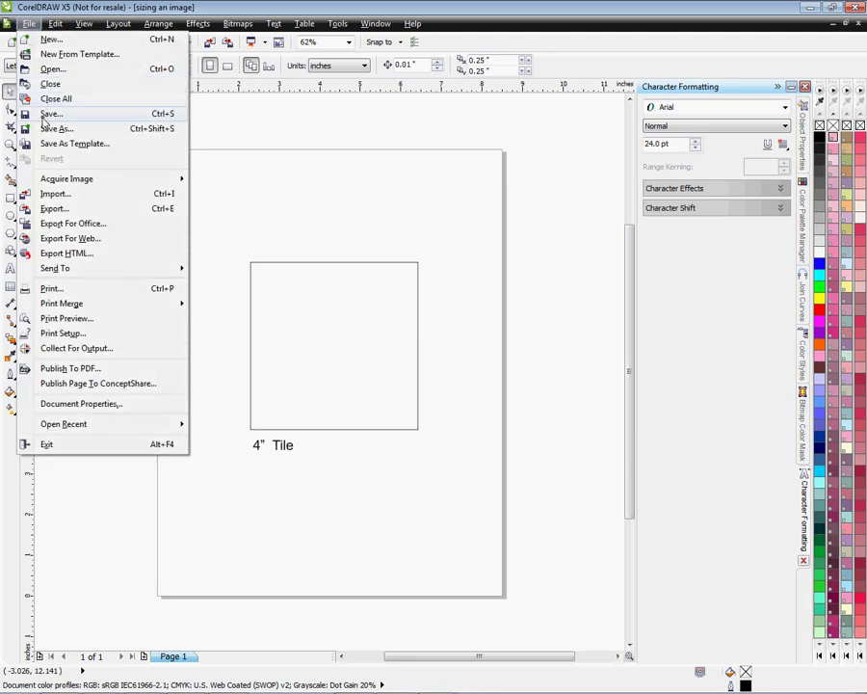
{"action": "left_click", "coordinate": [106, 196]}
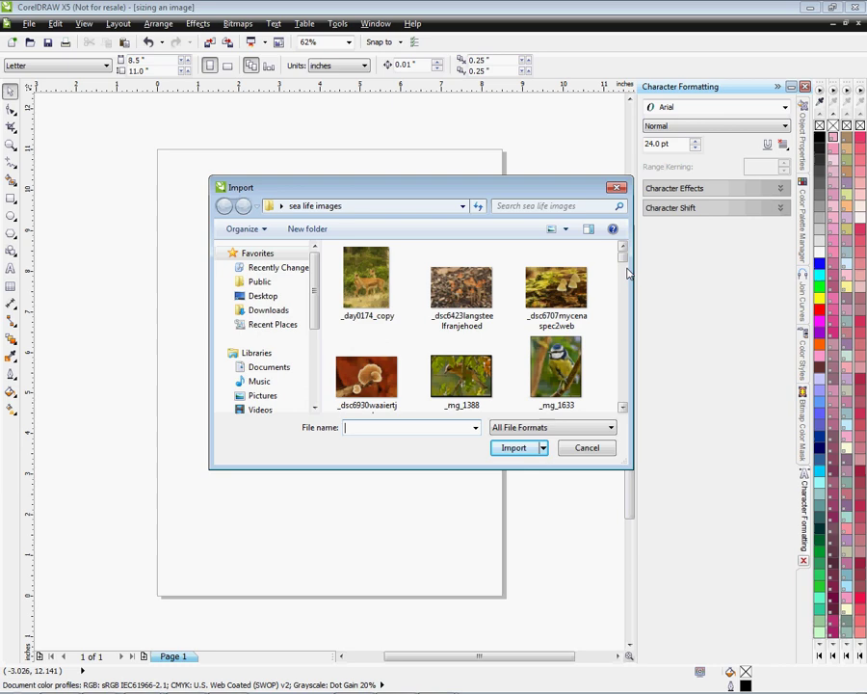
{"action": "left_click_drag", "start_coordinate": [622, 258], "coordinate": [623, 314]}
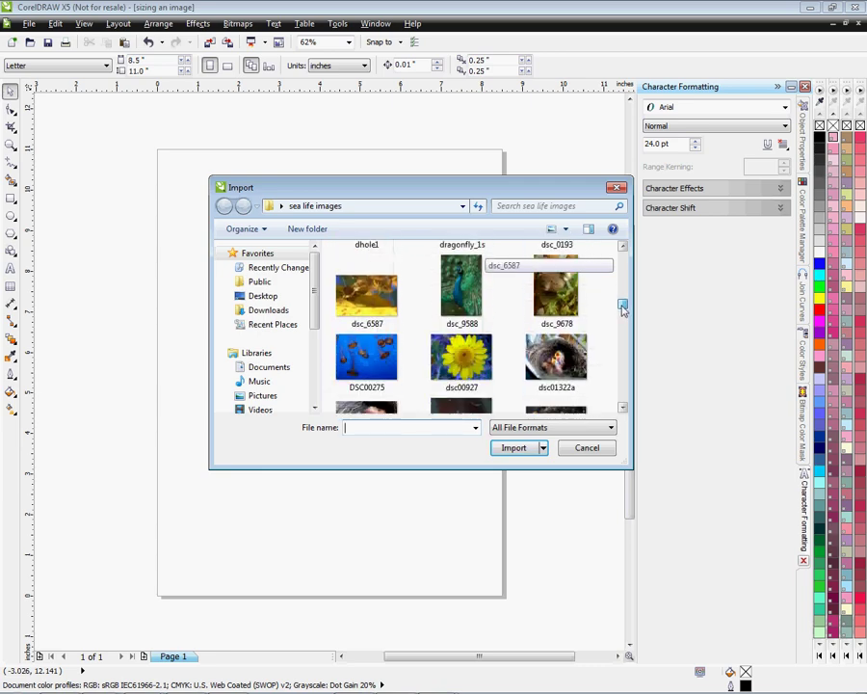
{"action": "left_click", "coordinate": [461, 356]}
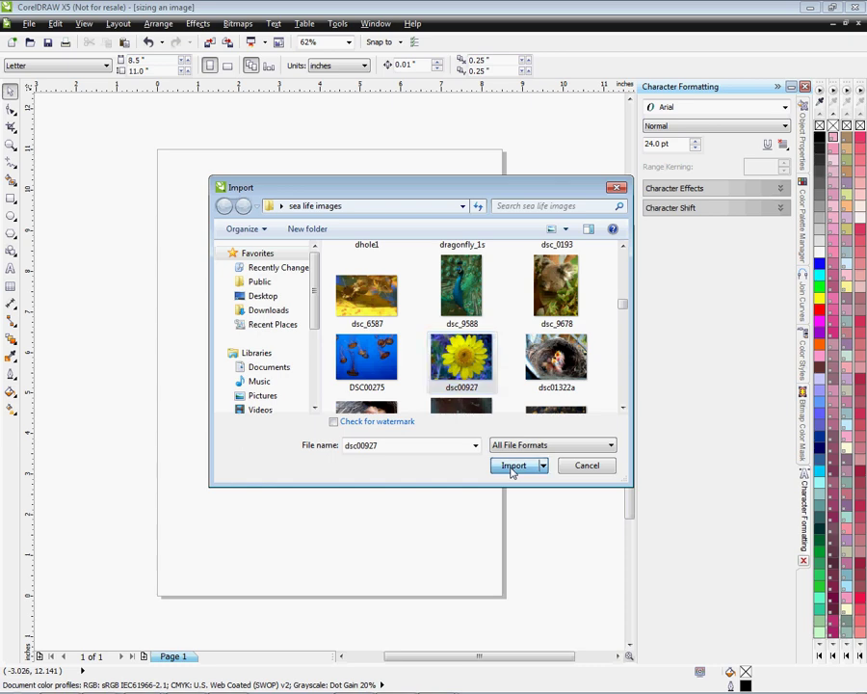
{"action": "left_click", "coordinate": [512, 466]}
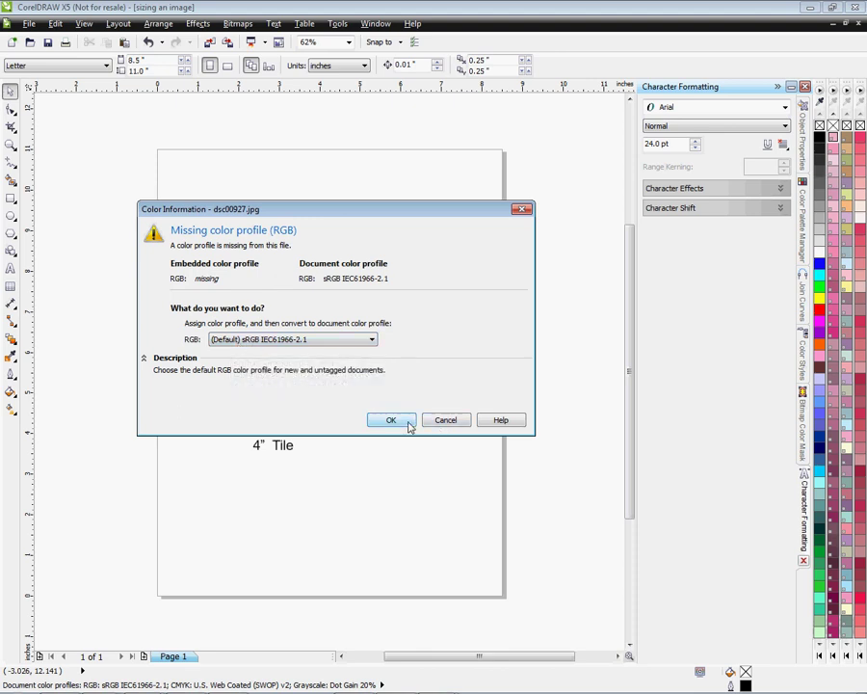
{"action": "left_click", "coordinate": [408, 426]}
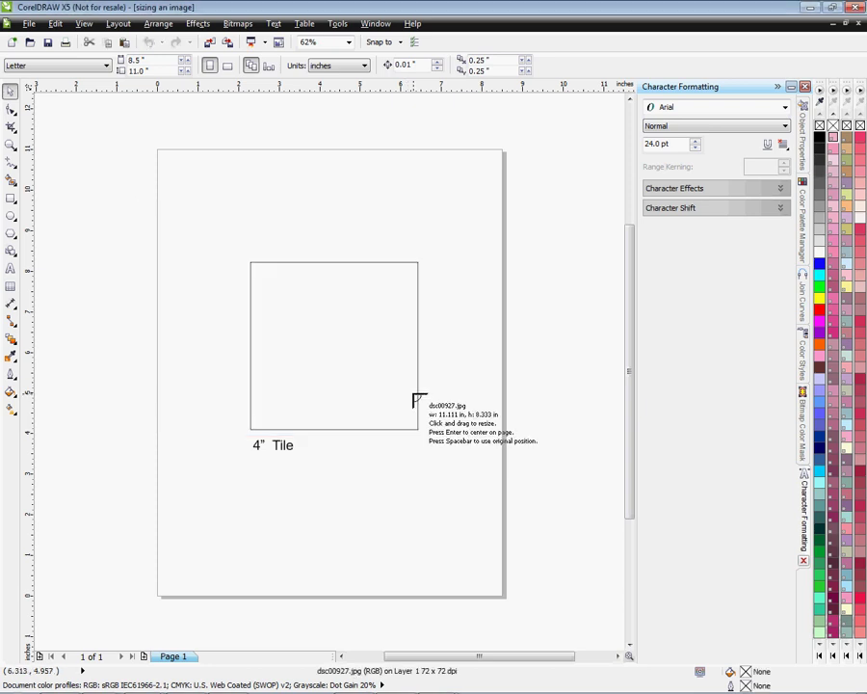
Step: Place the imported flower photo on the page at its original 11.111 × 8.333 in size
{"action": "left_click", "coordinate": [160, 155]}
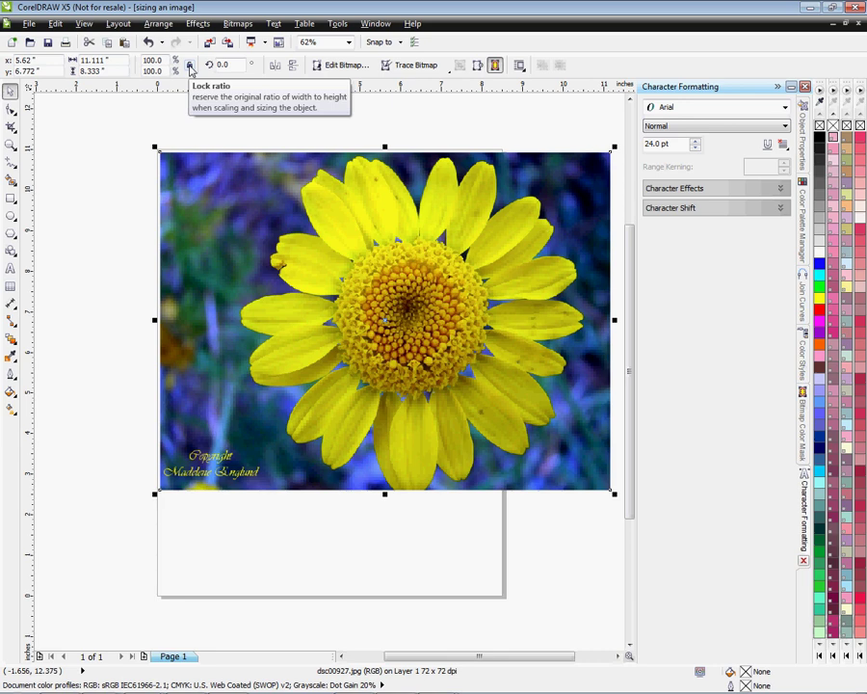
Step: With ratio locked, scale the photo to 4.125 in high (5.5 × 4.125) and move it beside the tile square
{"action": "left_click", "coordinate": [190, 68]}
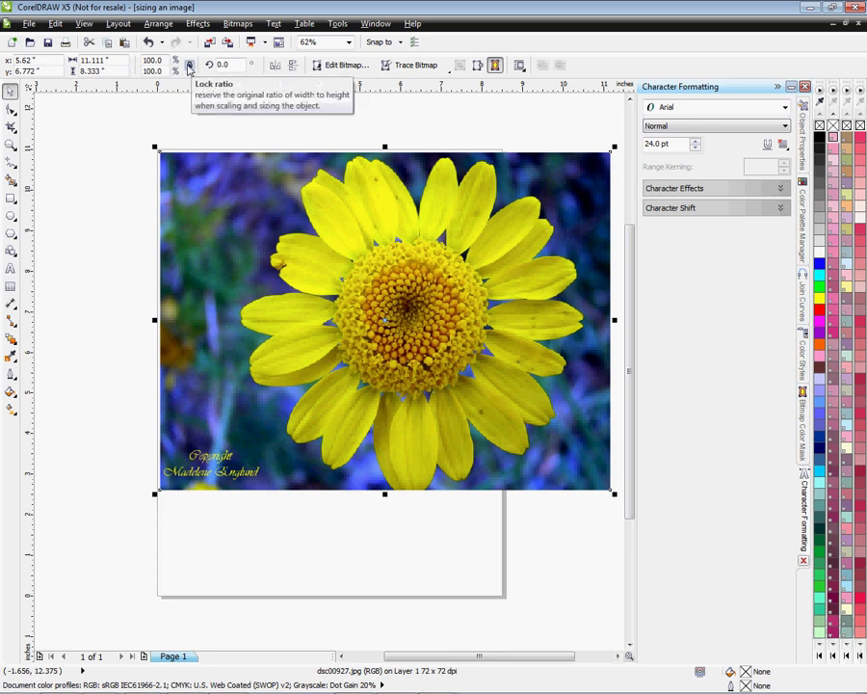
{"action": "left_click", "coordinate": [191, 66]}
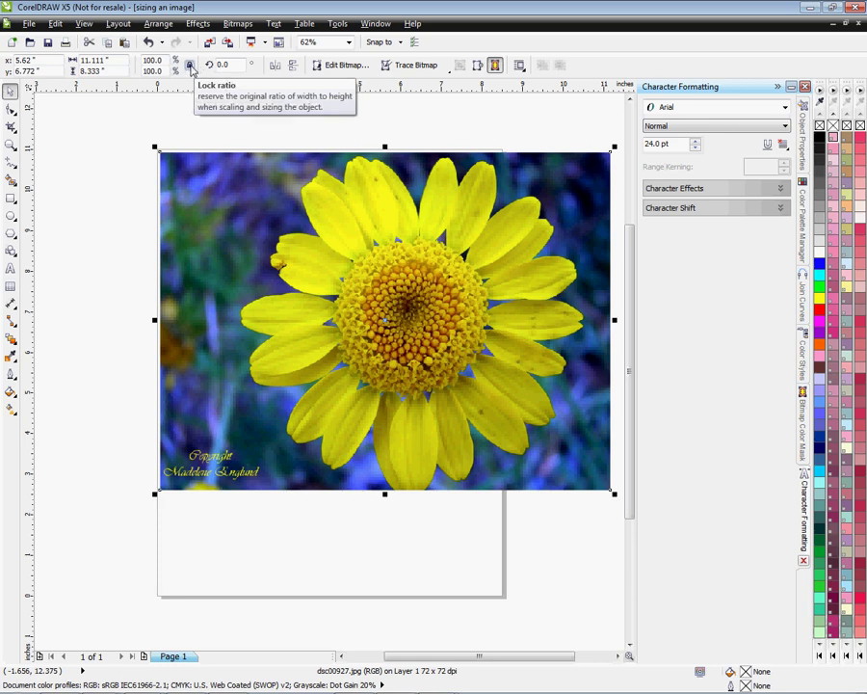
{"action": "double_click", "coordinate": [91, 60]}
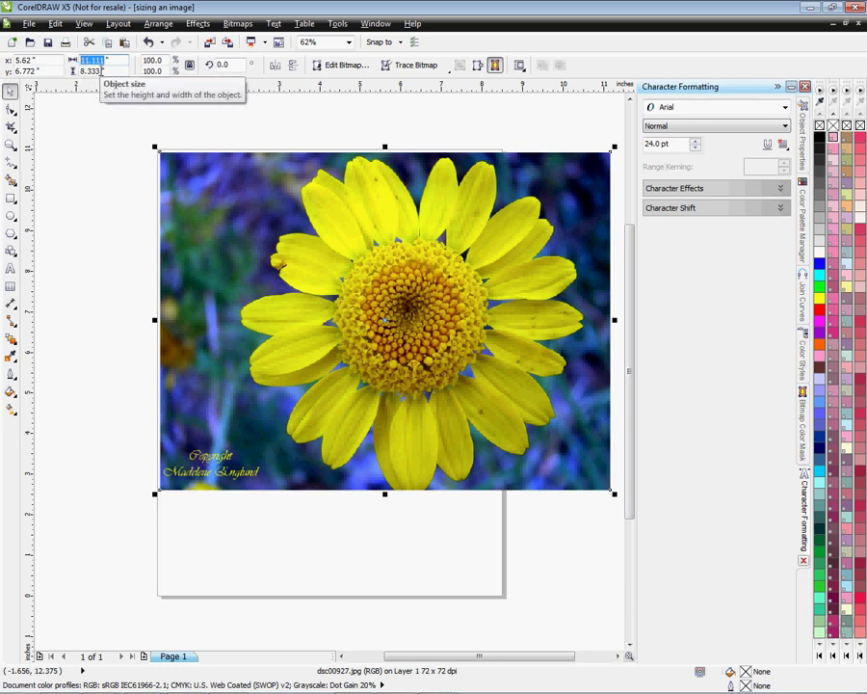
{"action": "double_click", "coordinate": [96, 72]}
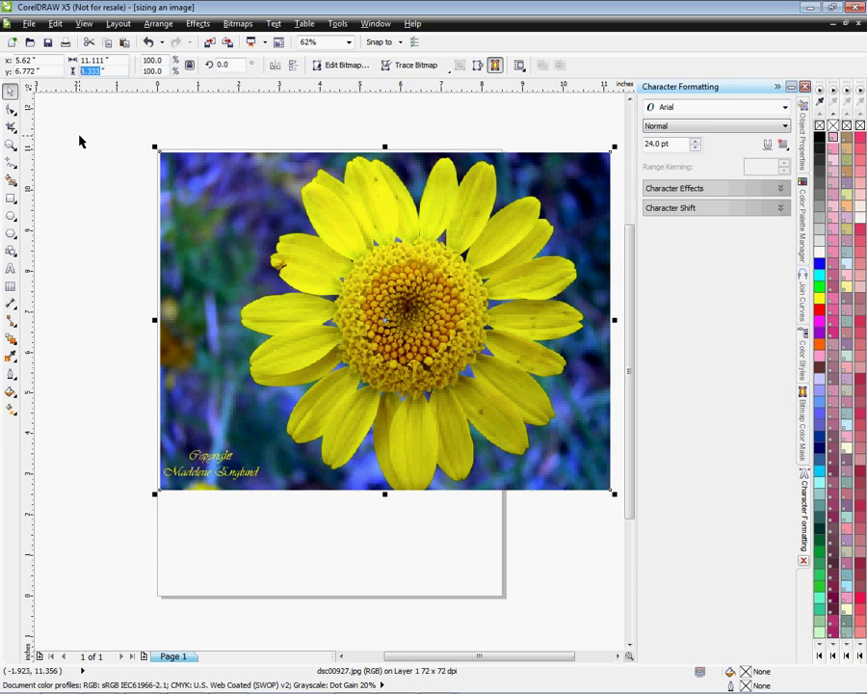
{"action": "type", "text": "4.125"}
{"action": "key", "text": "Return"}
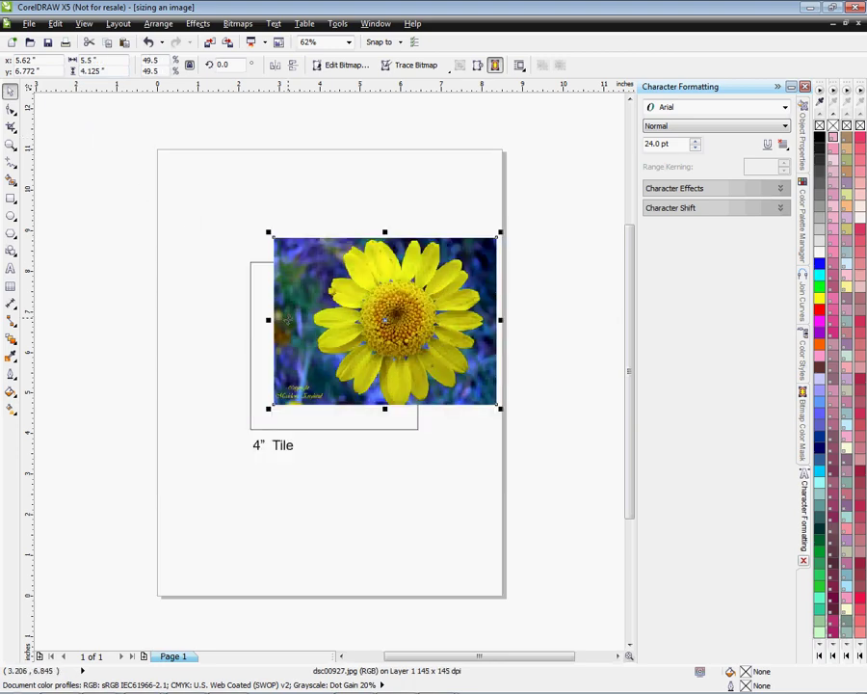
{"action": "left_click_drag", "start_coordinate": [354, 333], "coordinate": [149, 224]}
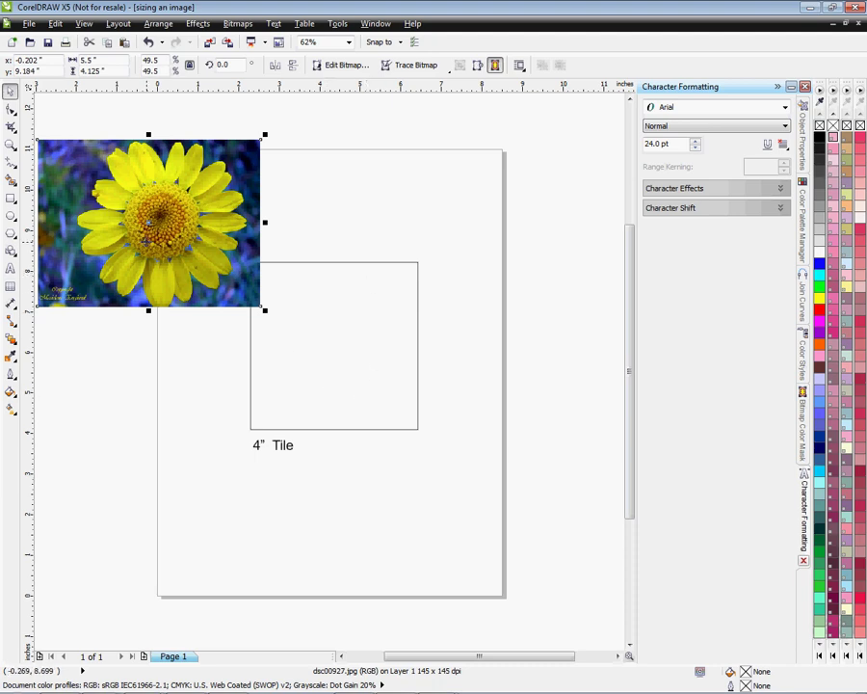
{"action": "left_click_drag", "start_coordinate": [152, 230], "coordinate": [202, 313]}
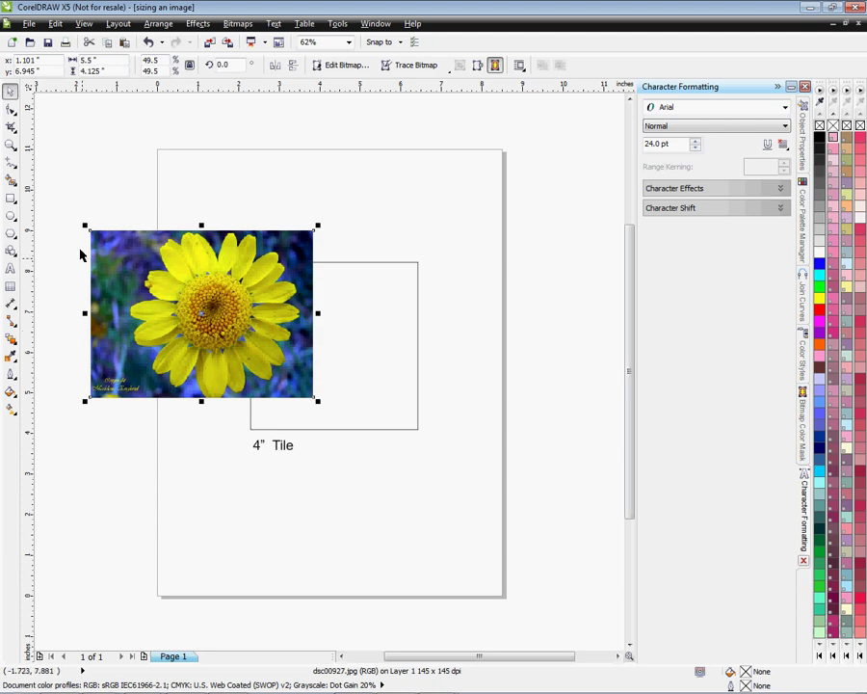
Step: Mark a roughly 4.42 × 4.09 in crop area around the yellow bloom, excluding the photo's side edges
{"action": "left_click", "coordinate": [12, 130]}
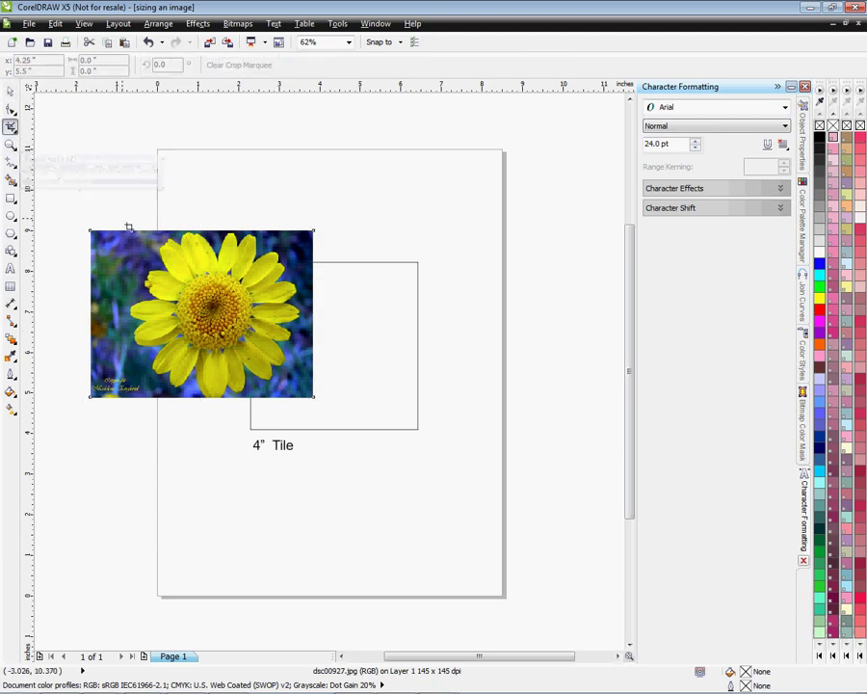
{"action": "left_click_drag", "start_coordinate": [106, 231], "coordinate": [303, 398]}
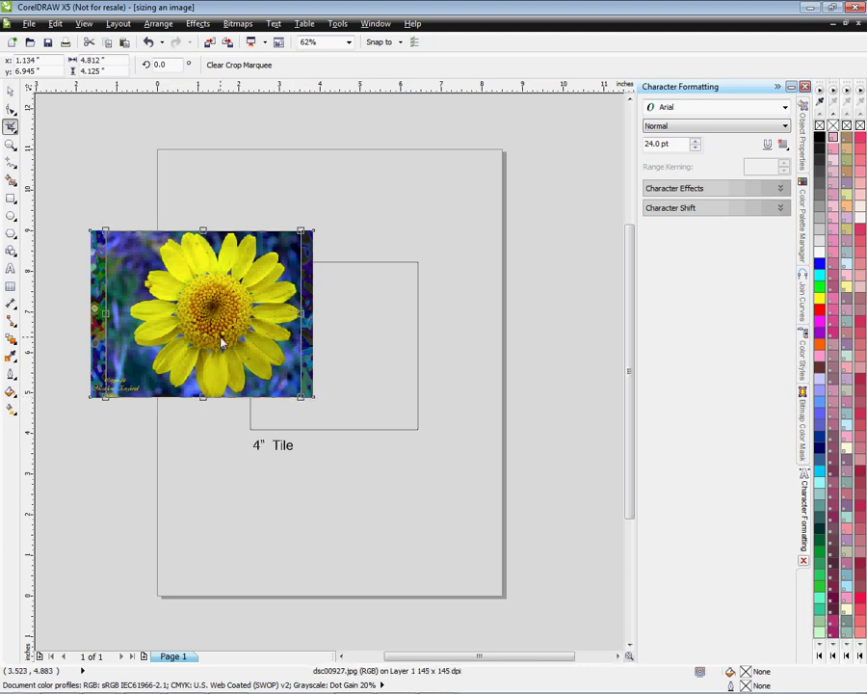
{"action": "scroll", "coordinate": [187, 329], "scroll_direction": "up", "scroll_amount": 2}
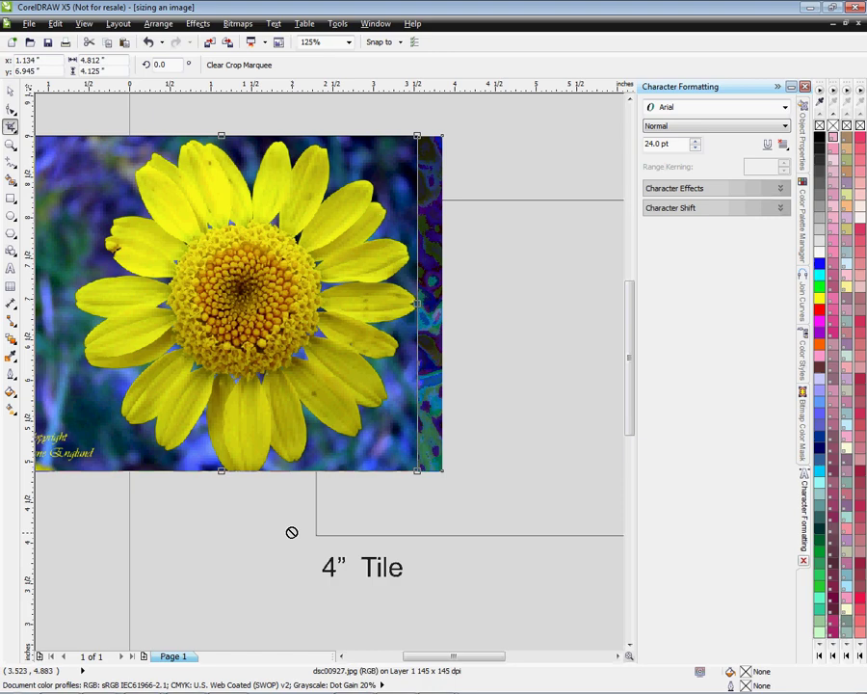
{"action": "left_click_drag", "start_coordinate": [449, 658], "coordinate": [442, 659]}
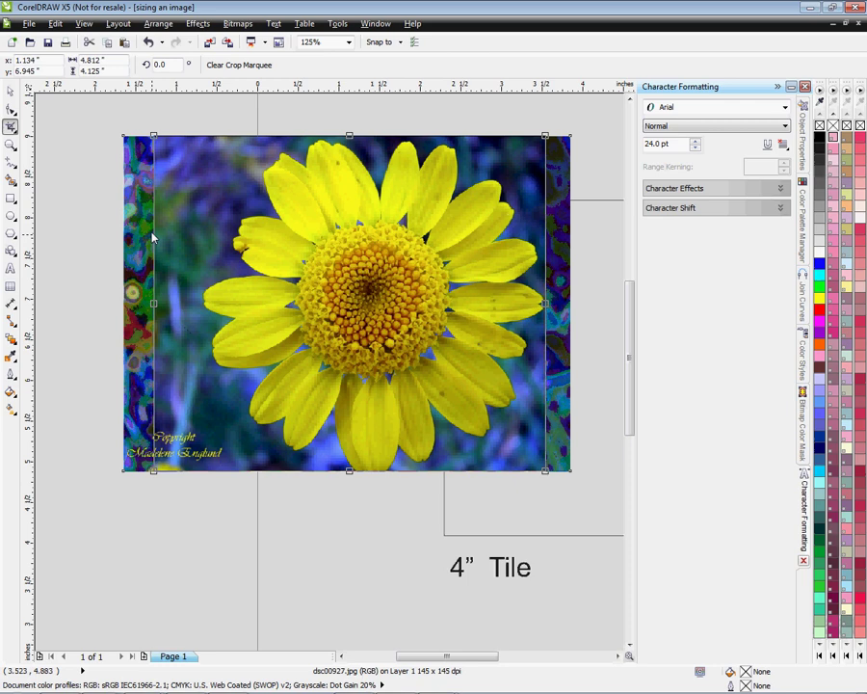
{"action": "left_click_drag", "start_coordinate": [154, 136], "coordinate": [181, 135]}
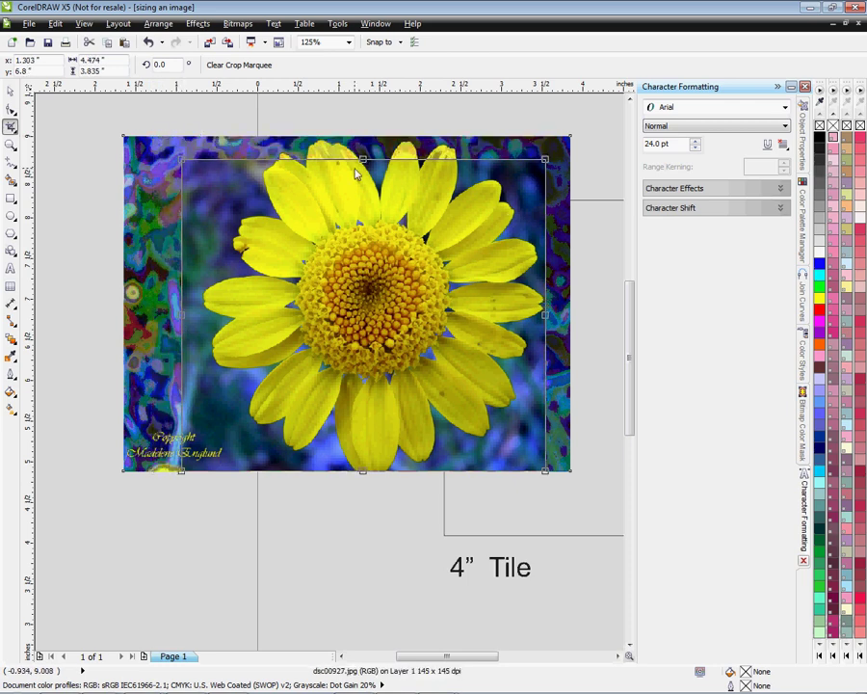
{"action": "left_click_drag", "start_coordinate": [362, 159], "coordinate": [364, 140]}
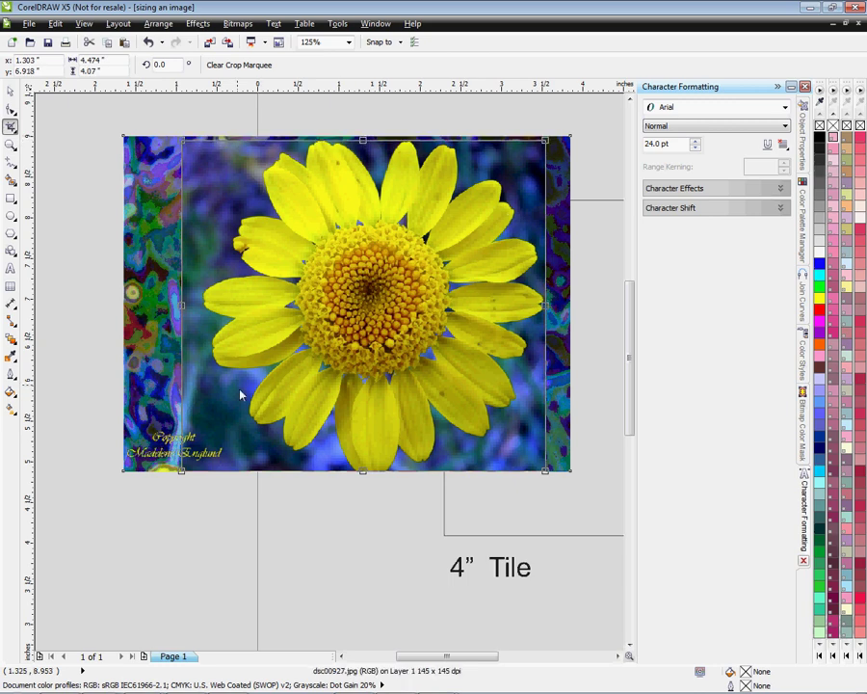
{"action": "left_click_drag", "start_coordinate": [180, 470], "coordinate": [187, 500]}
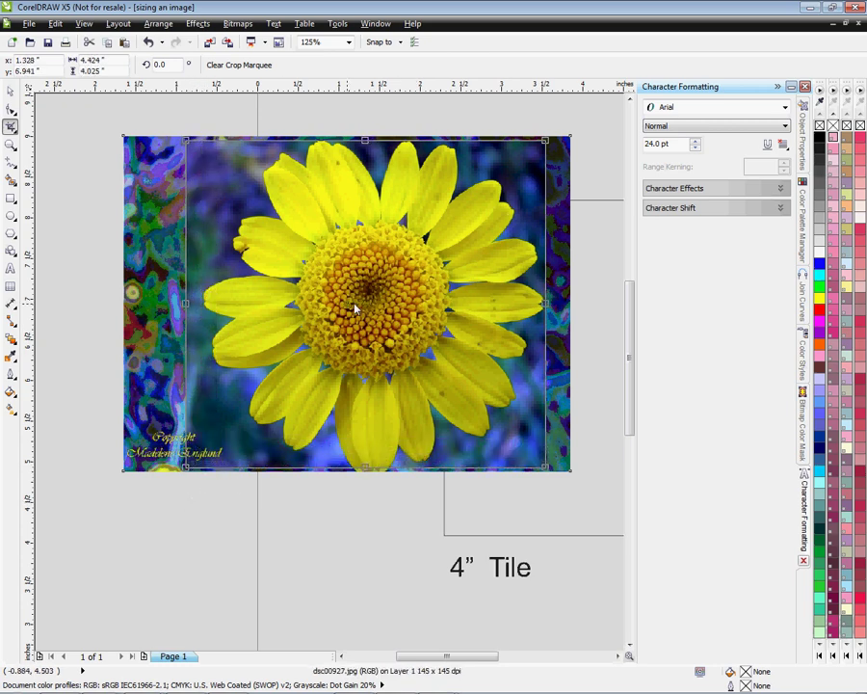
{"action": "mouse_move", "coordinate": [360, 311]}
{"action": "left_mouse_down"}
{"action": "mouse_move", "coordinate": [366, 320]}
{"action": "mouse_move", "coordinate": [358, 317]}
{"action": "left_mouse_up"}
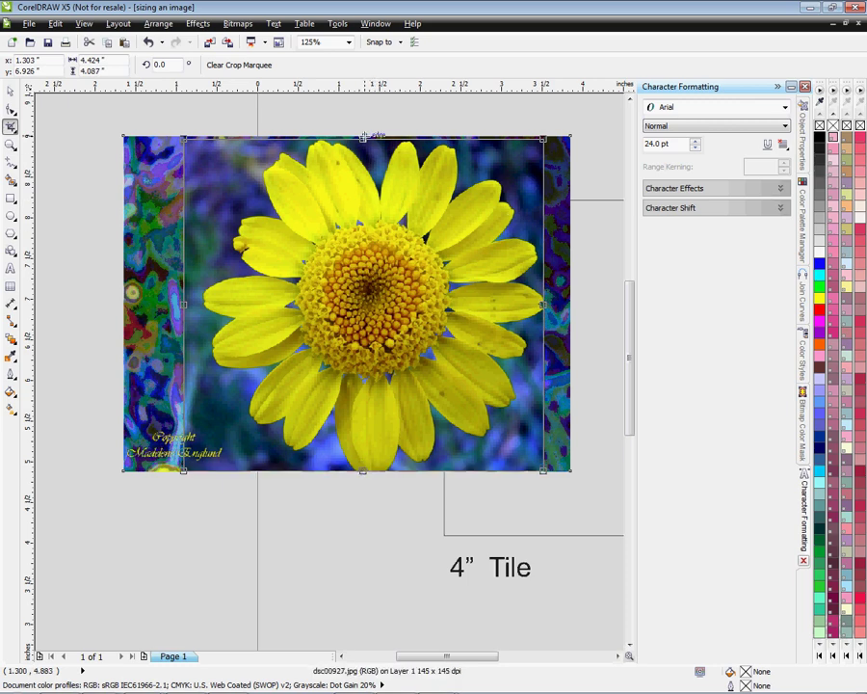
Step: Set the crop width to 4.125 in, centre the square marquee on the bloom, and apply the crop
{"action": "left_click_drag", "start_coordinate": [362, 139], "coordinate": [363, 135]}
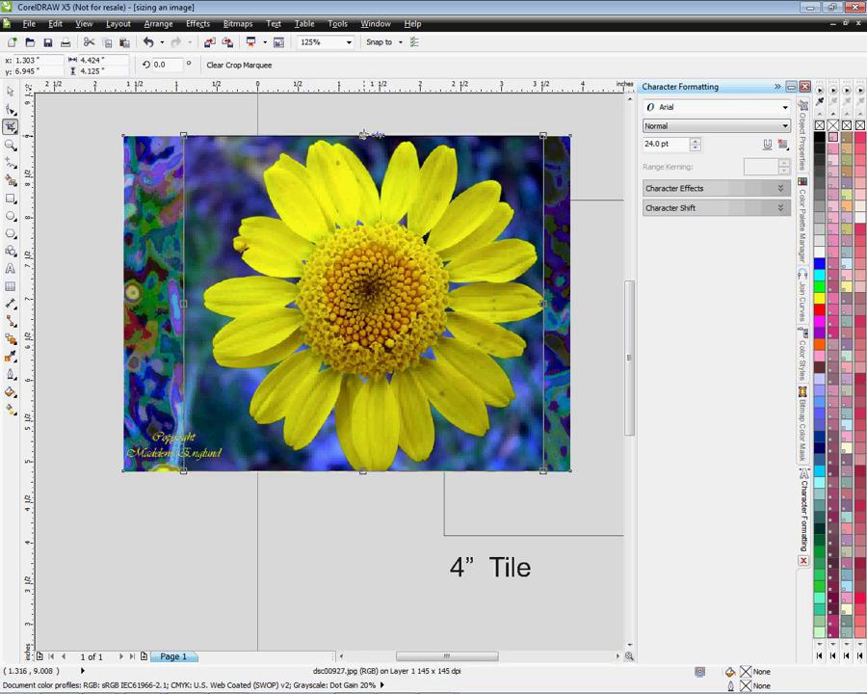
{"action": "left_click", "coordinate": [90, 60]}
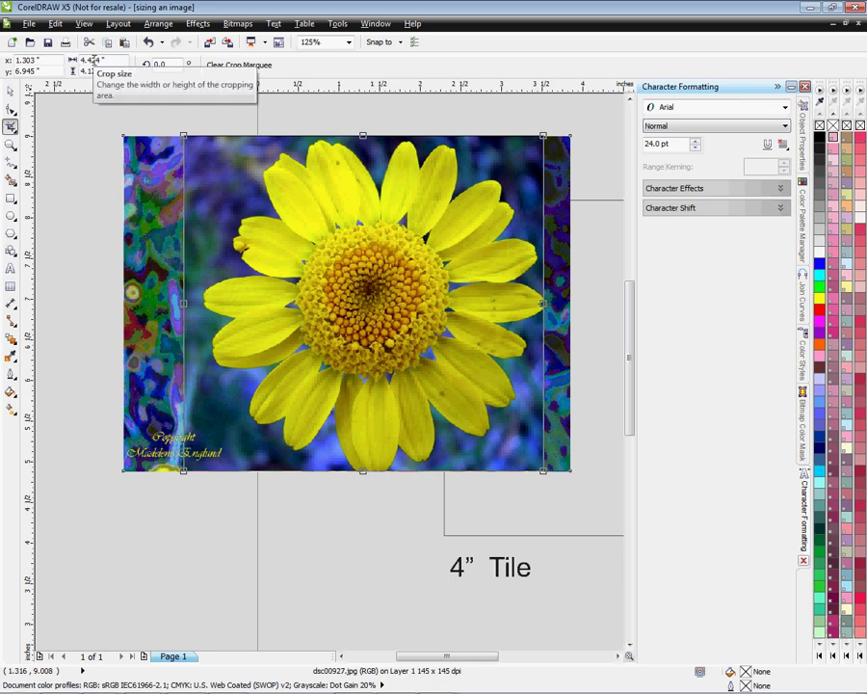
{"action": "key", "text": "BackSpace"}
{"action": "type", "text": "4"}
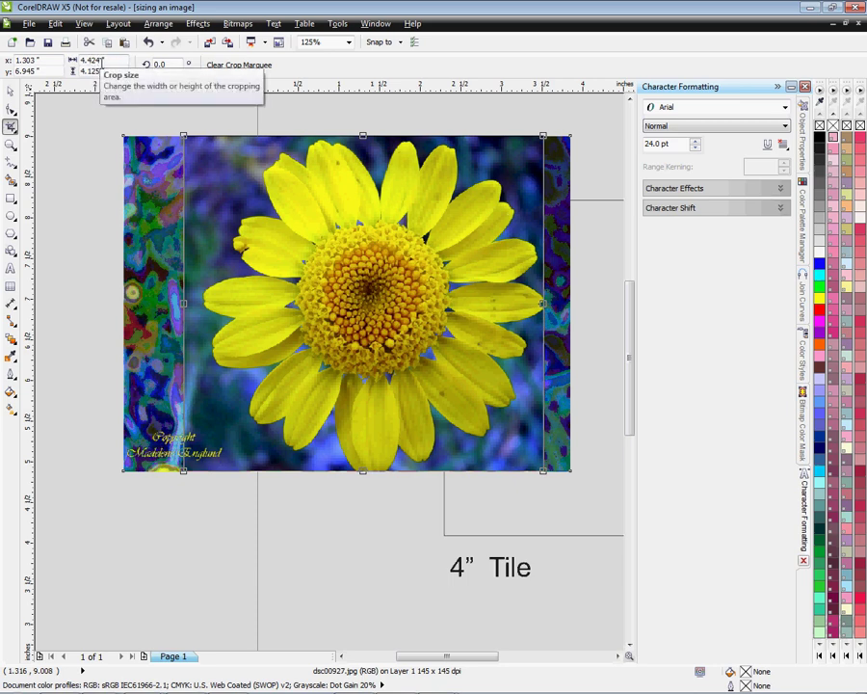
{"action": "left_click_drag", "start_coordinate": [102, 60], "coordinate": [89, 59]}
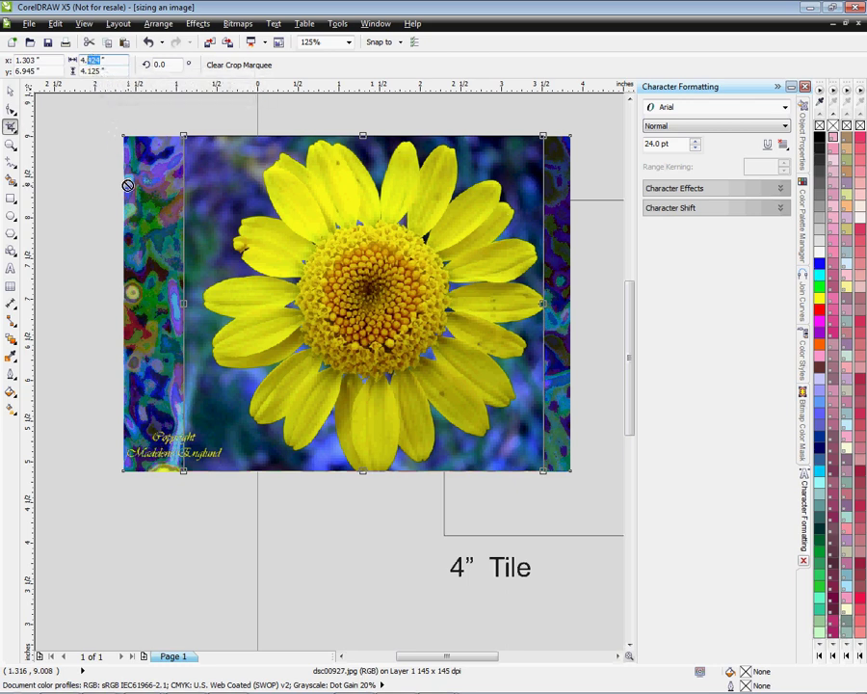
{"action": "type", "text": "125"}
{"action": "key", "text": "Return"}
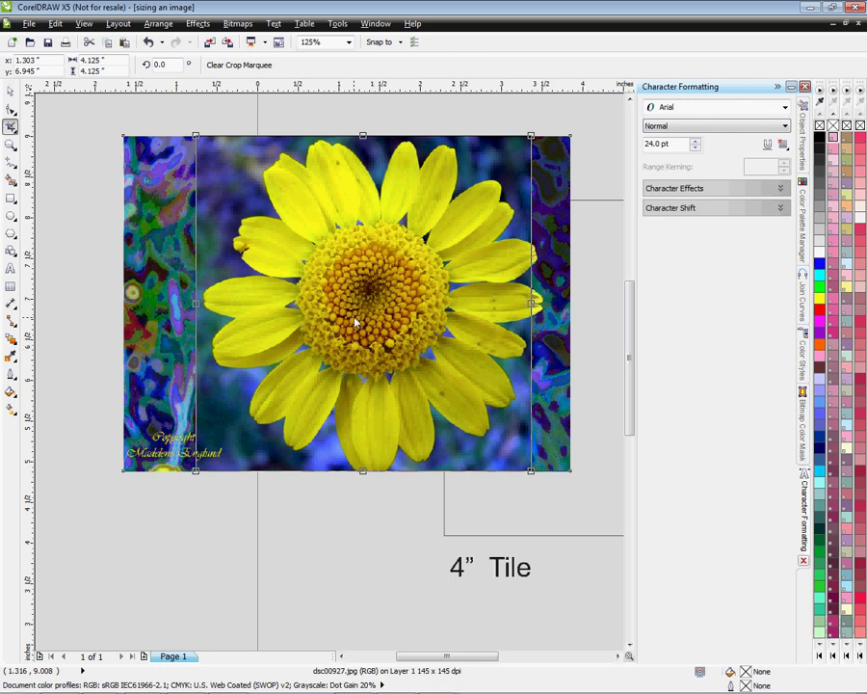
{"action": "left_click_drag", "start_coordinate": [361, 314], "coordinate": [370, 318]}
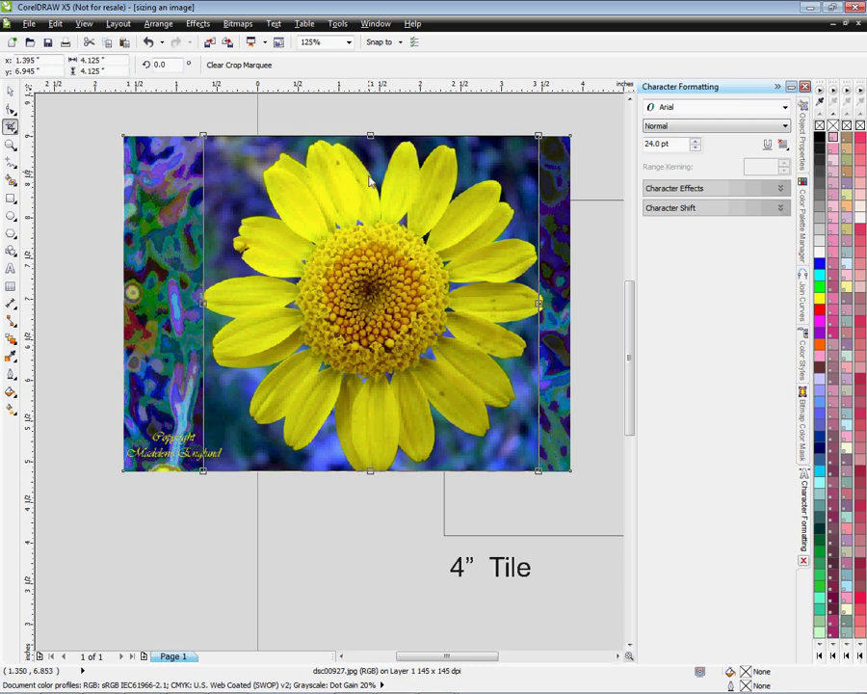
{"action": "double_click", "coordinate": [387, 303]}
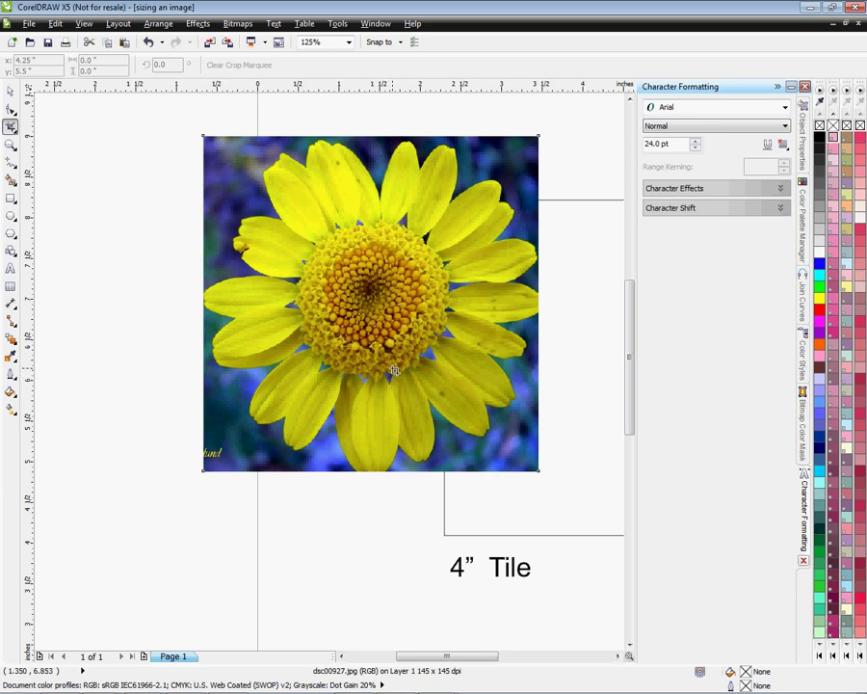
Step: Move the 4.125 in square flower photo down-left beside the 4" Tile square and zoom out to the whole page
{"action": "left_click", "coordinate": [10, 92]}
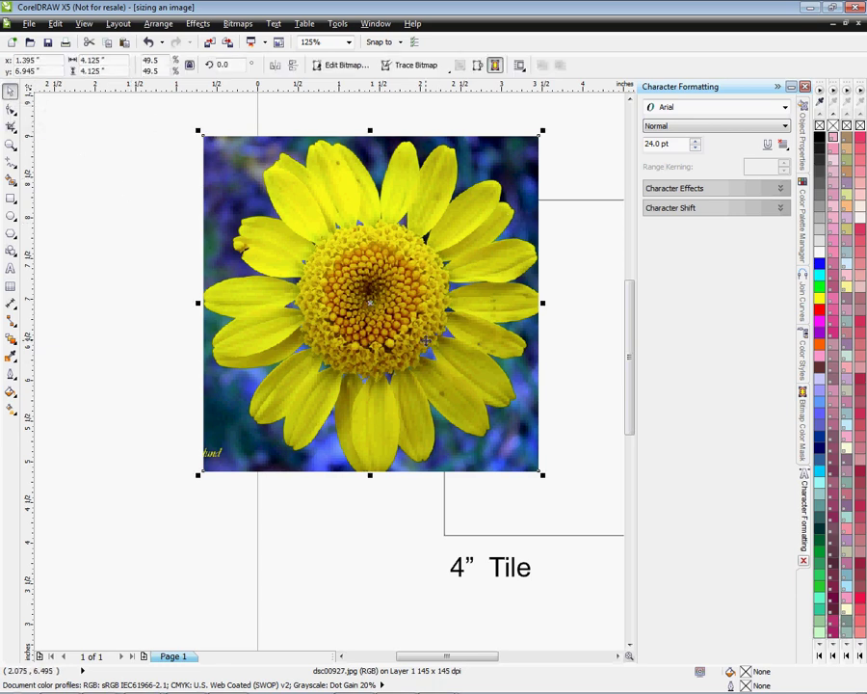
{"action": "left_click_drag", "start_coordinate": [269, 220], "coordinate": [118, 320]}
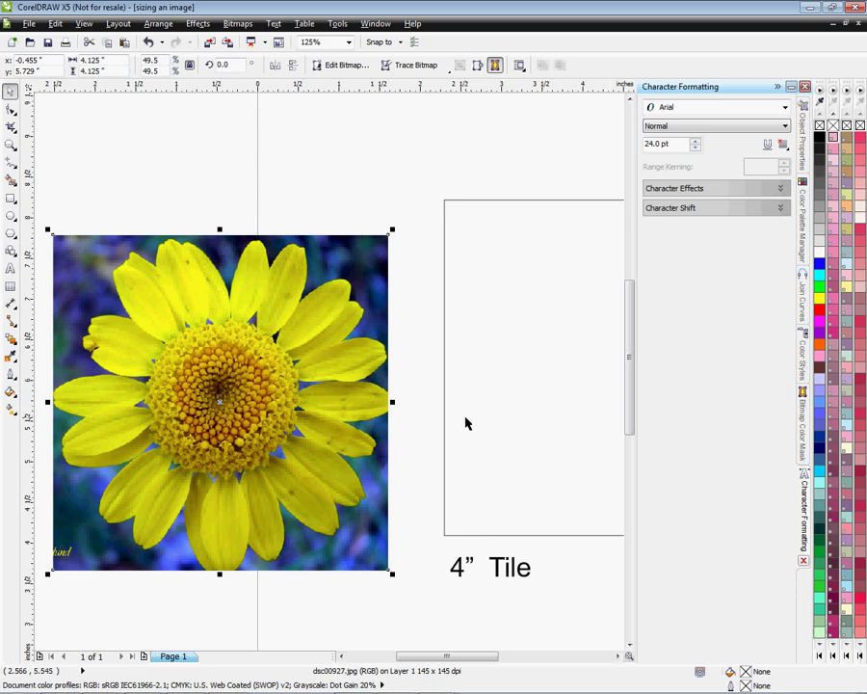
{"action": "key", "text": "F3"}
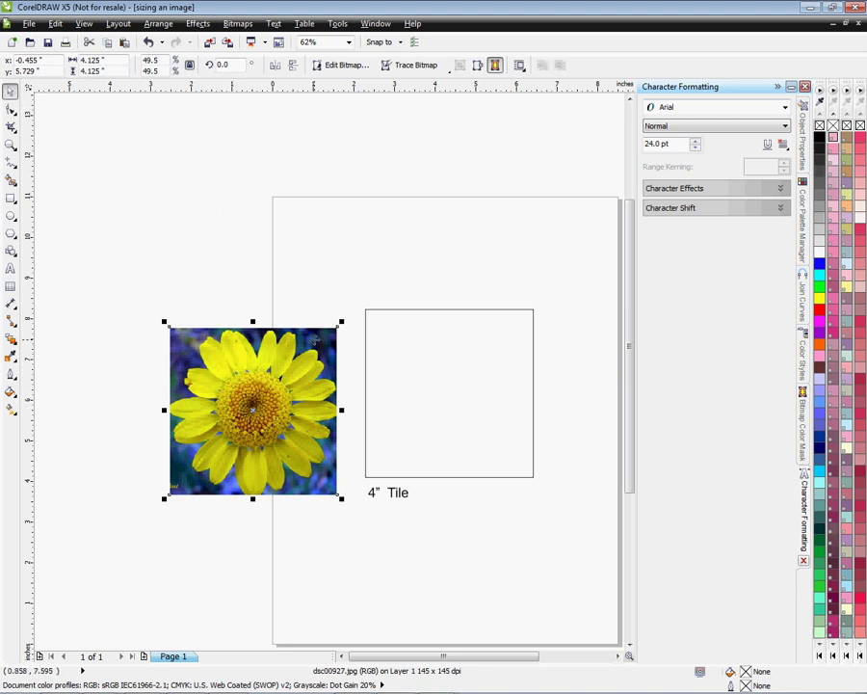
Step: PowerClip the flower photo inside the 4" Tile square using Effects > PowerClip > Place Inside Container
{"action": "left_click", "coordinate": [175, 25]}
{"action": "mouse_move", "coordinate": [197, 24]}
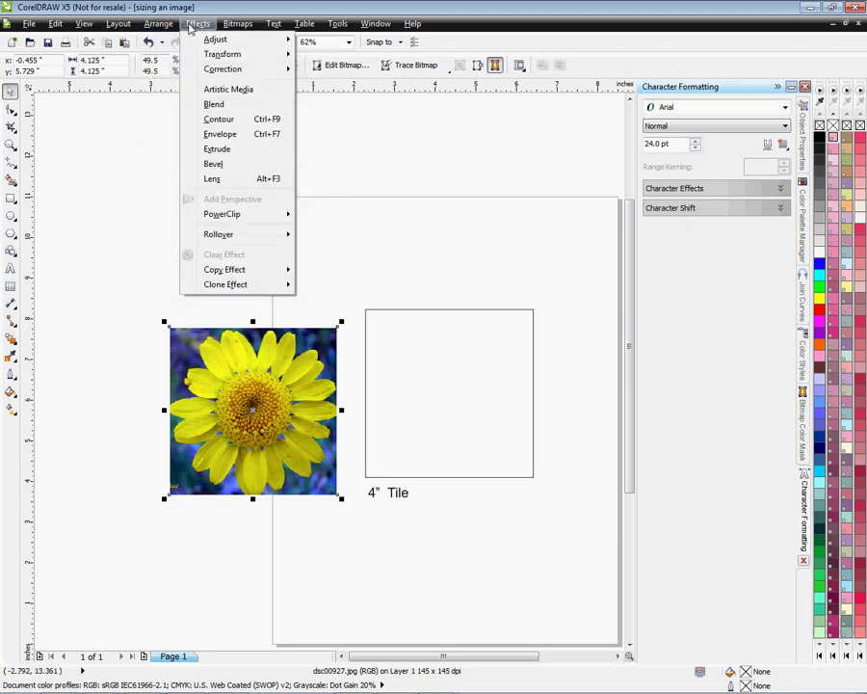
{"action": "mouse_move", "coordinate": [232, 225]}
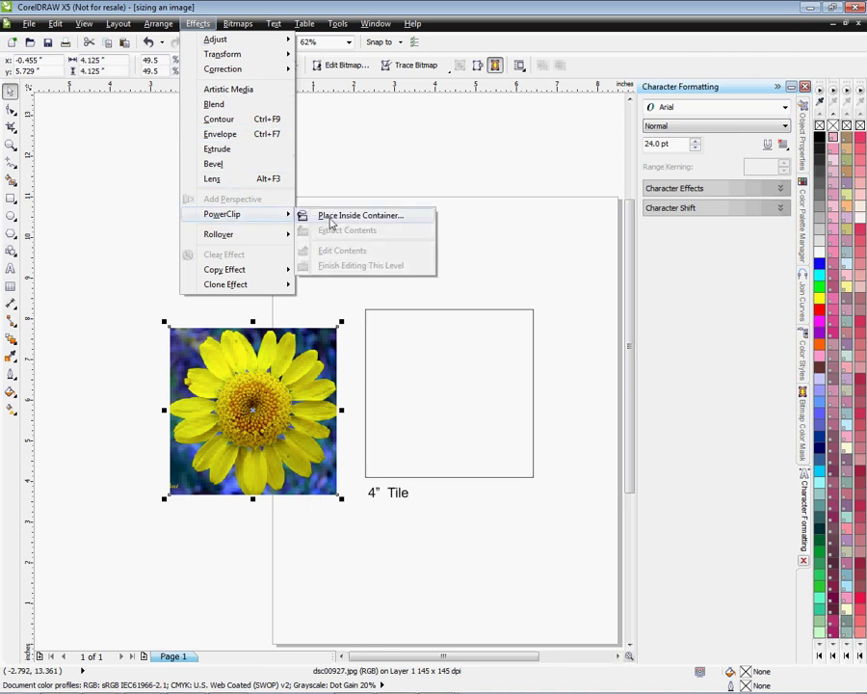
{"action": "left_click", "coordinate": [331, 220]}
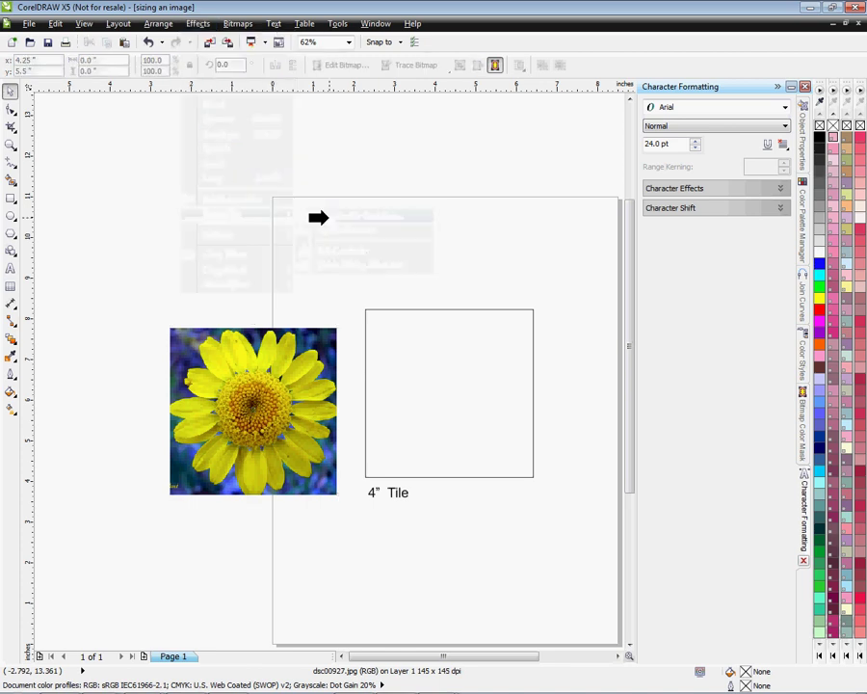
{"action": "left_click", "coordinate": [365, 321]}
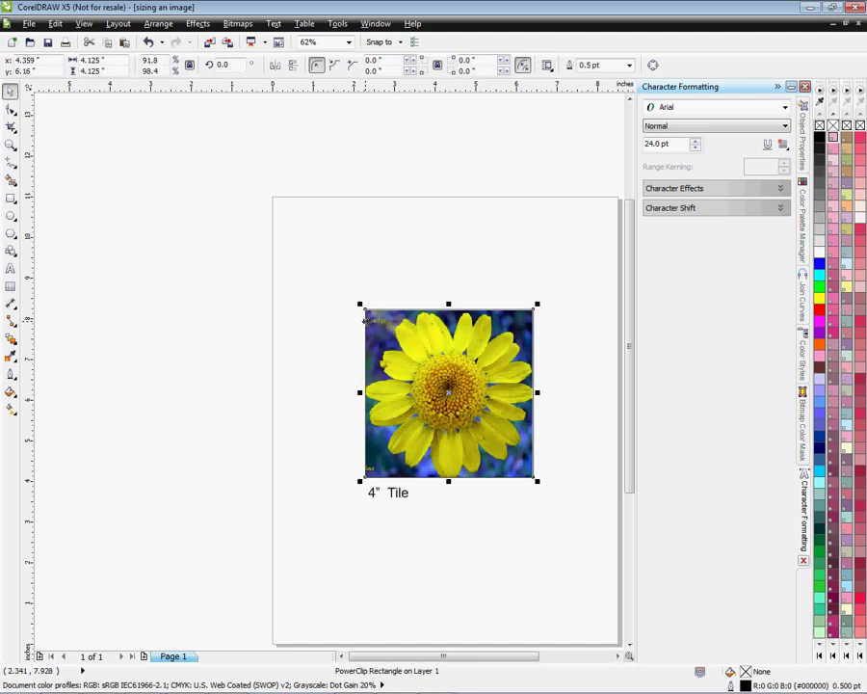
{"action": "scroll", "coordinate": [421, 377], "scroll_direction": "up", "scroll_amount": 2}
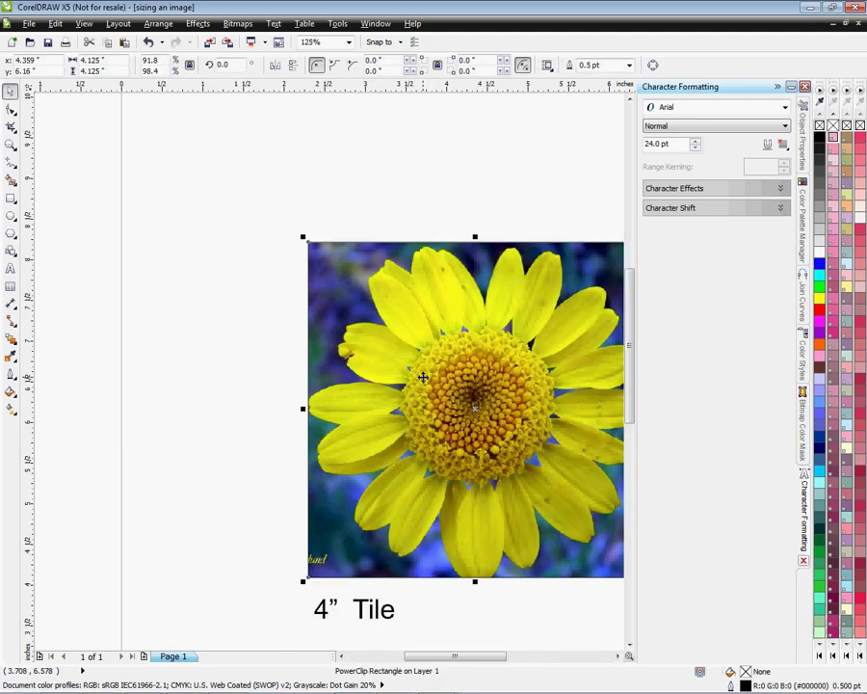
{"action": "scroll", "coordinate": [499, 415], "scroll_direction": "down", "scroll_amount": 2}
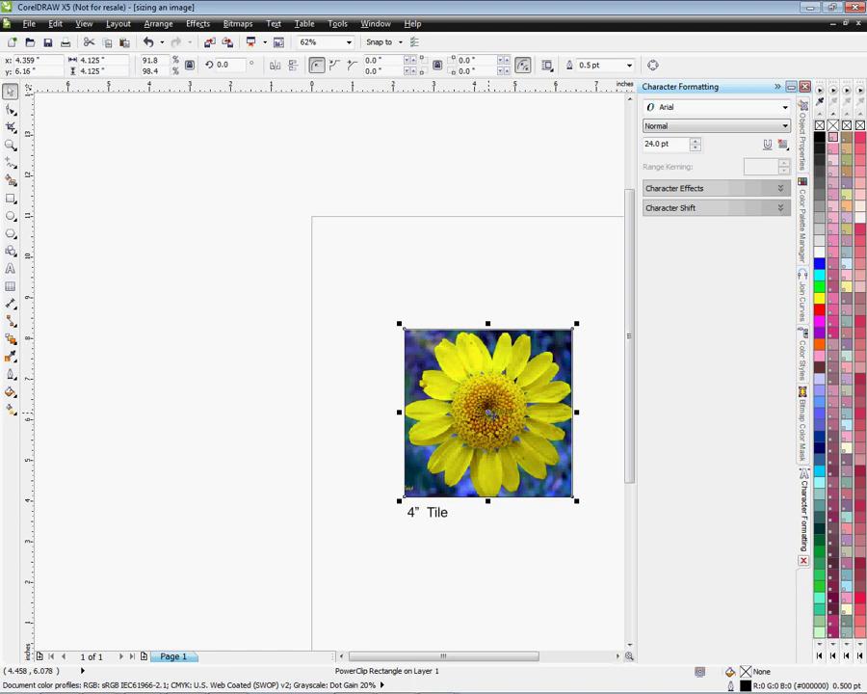
{"action": "left_click_drag", "start_coordinate": [514, 661], "coordinate": [541, 660]}
{"action": "left_click_drag", "start_coordinate": [629, 449], "coordinate": [628, 498]}
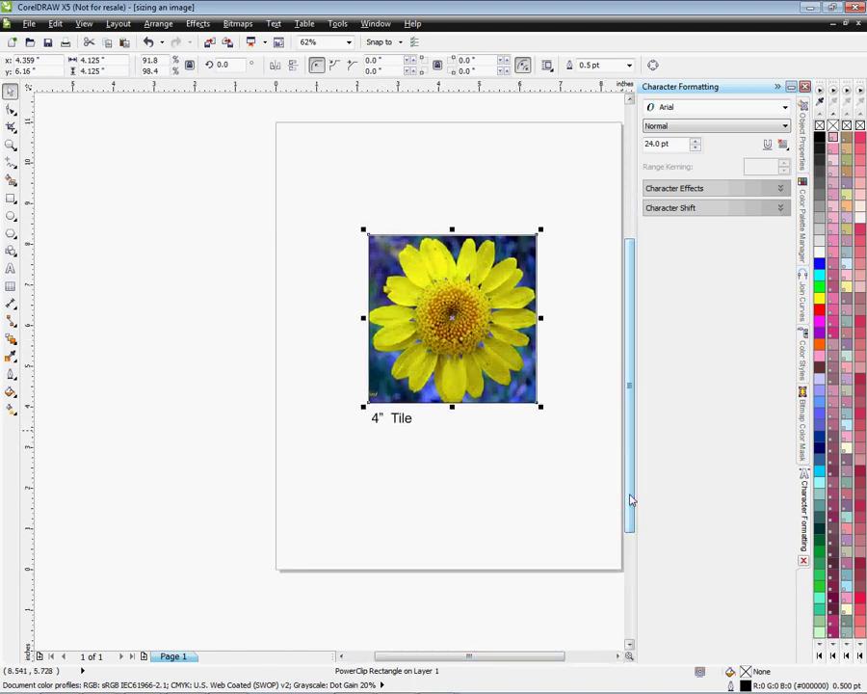